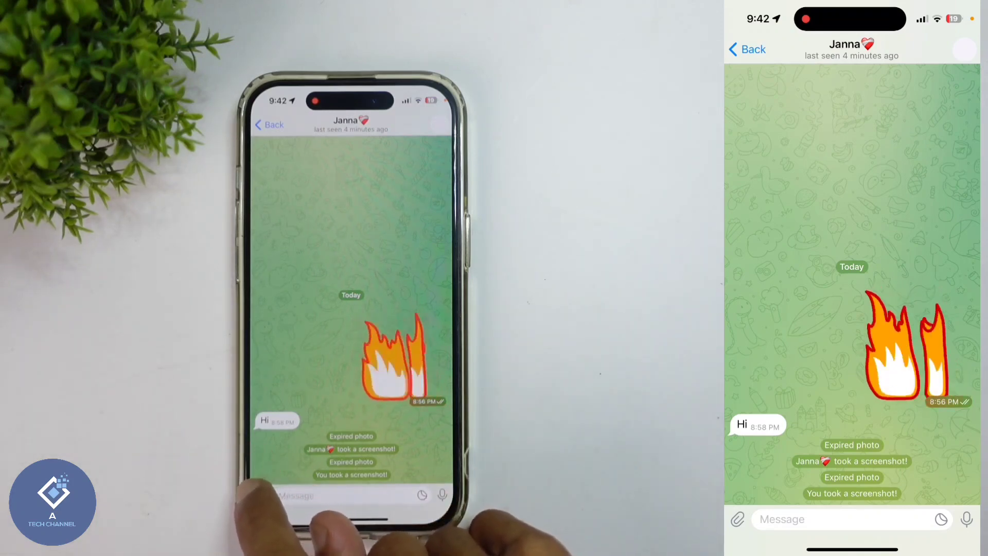
Step: Open the attachment picker in the open chat and show the Contact list for sharing
click(736, 519)
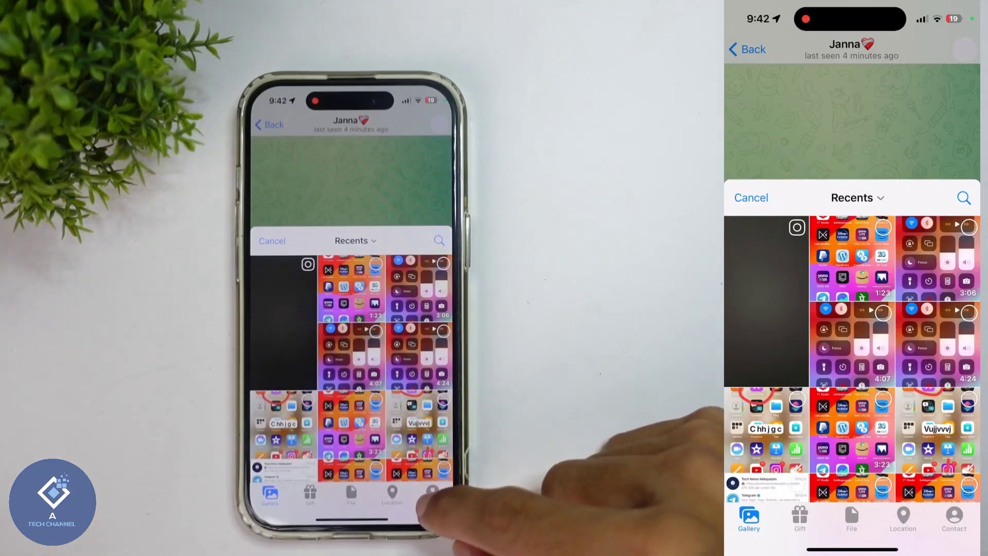
click(435, 491)
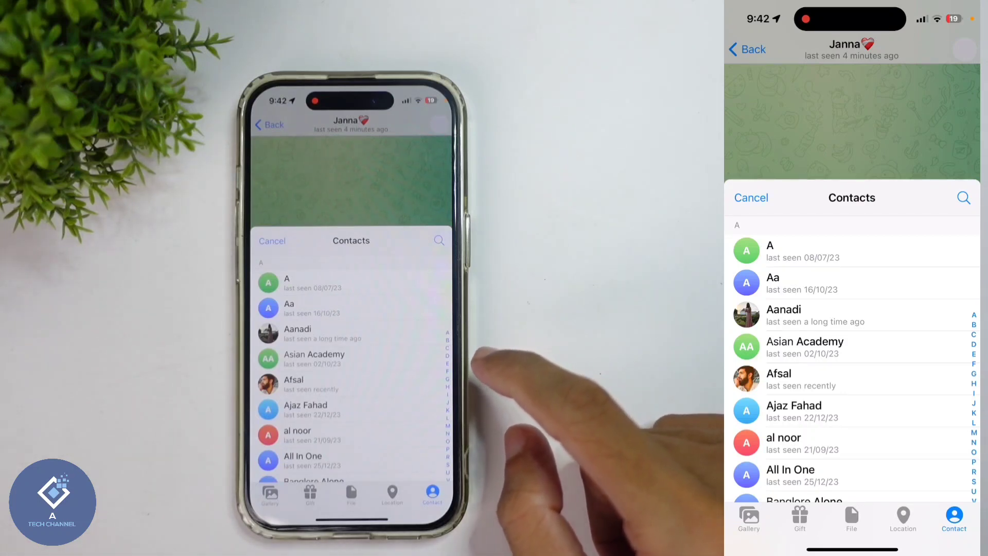
click(401, 283)
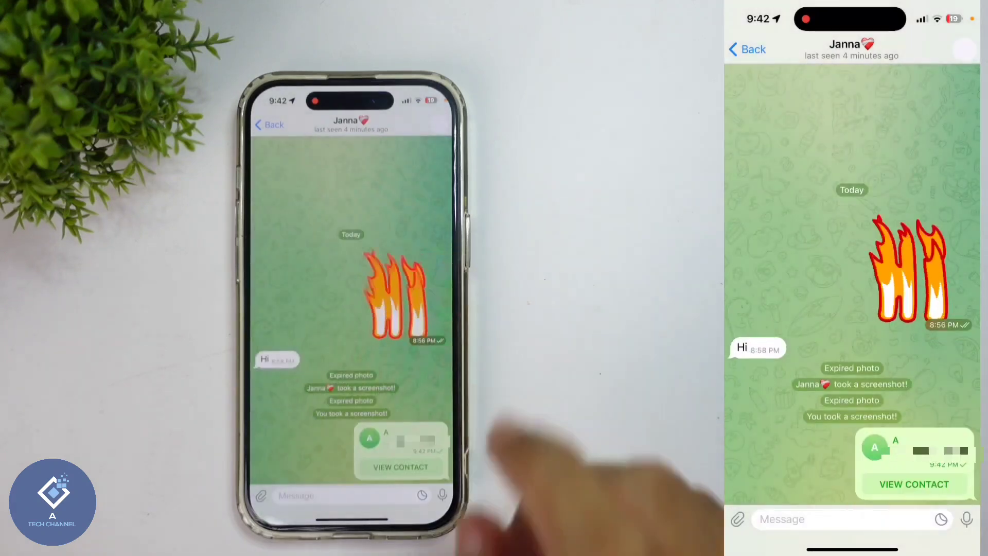